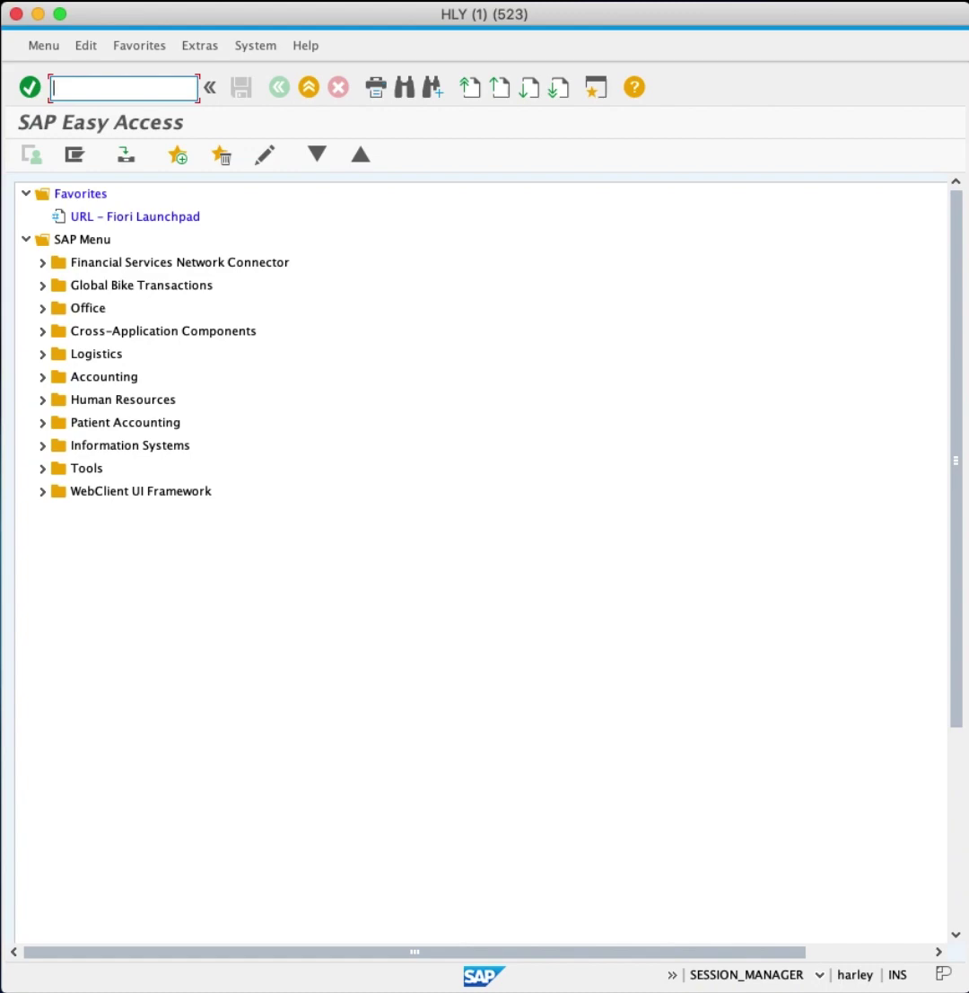
# Drill the SAP Menu from Logistics down to Vendor > Central to list transactions XK01–XK07
pyautogui.click(43, 354)
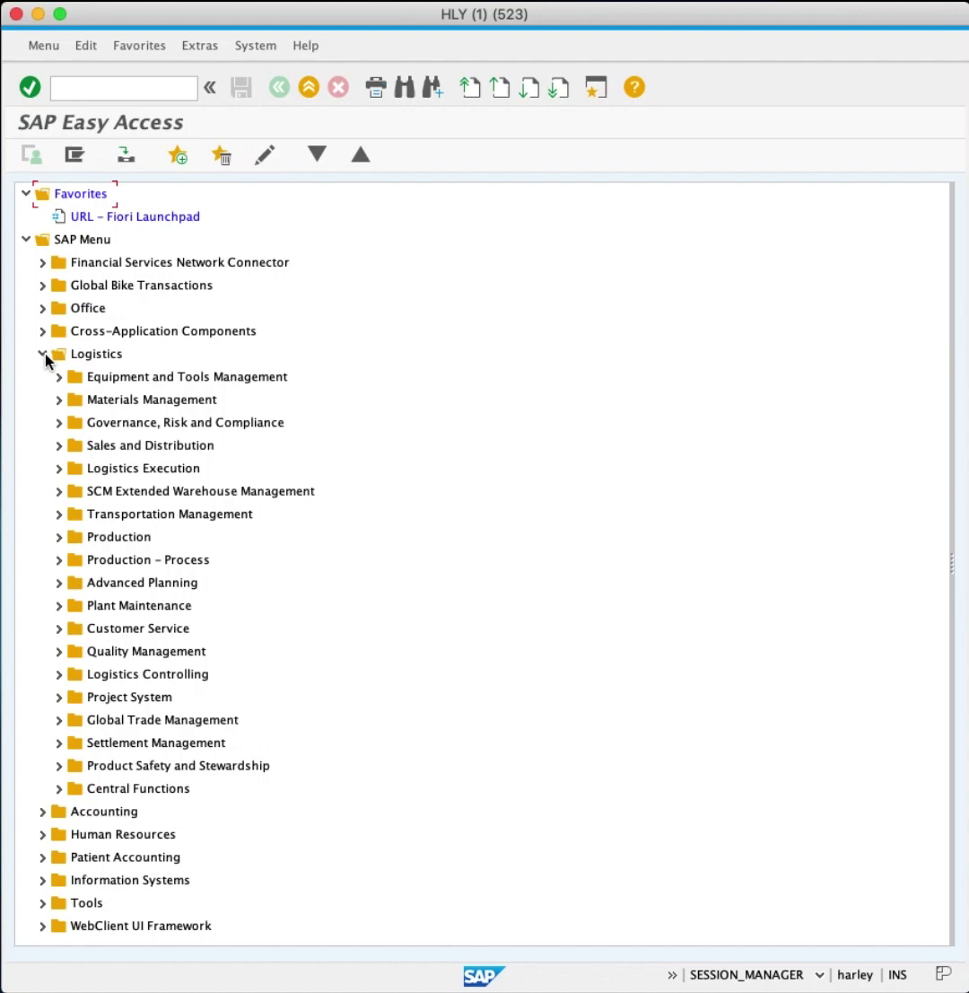
pyautogui.click(59, 400)
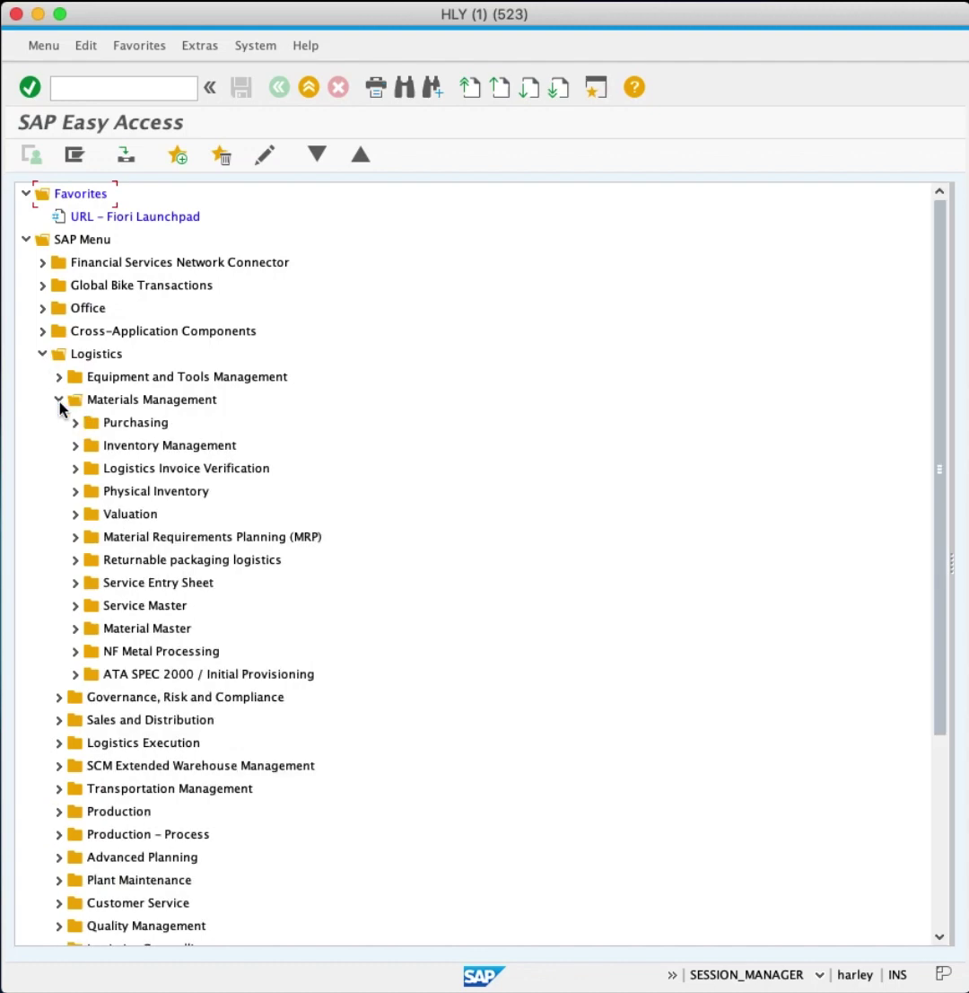
pyautogui.click(76, 424)
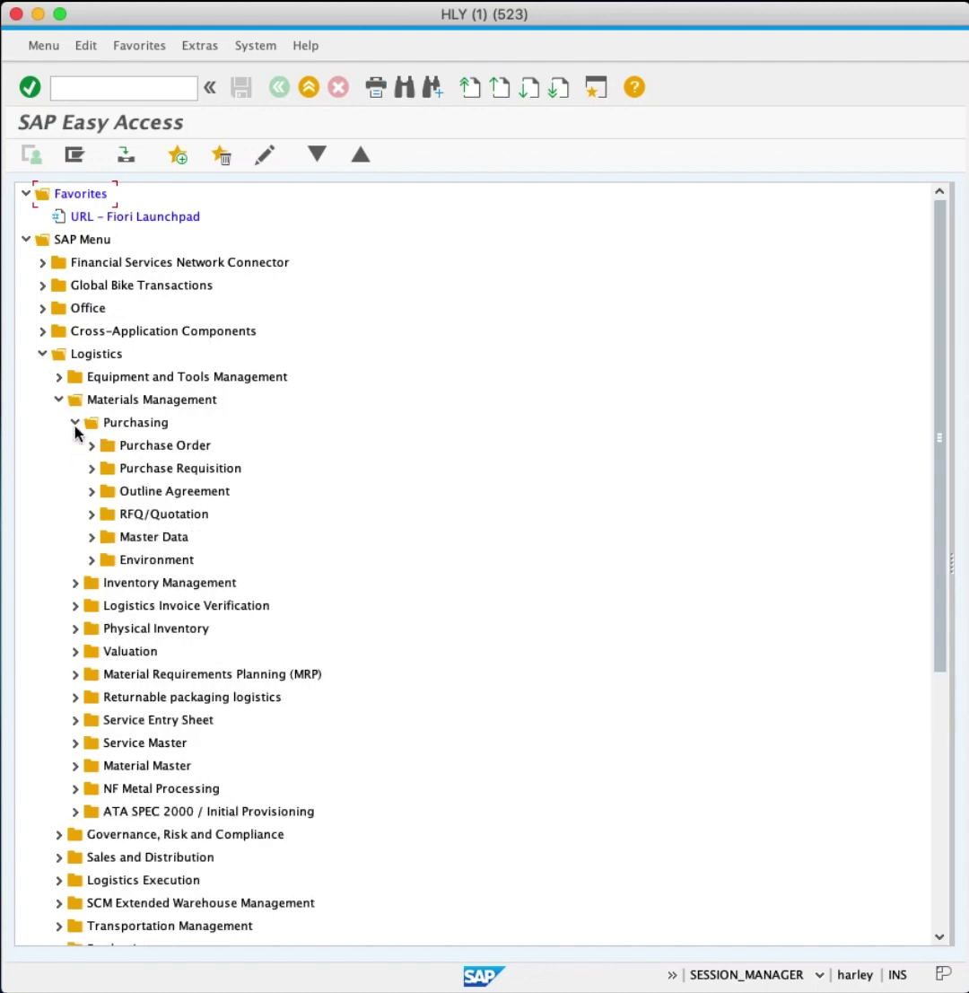
pyautogui.click(93, 538)
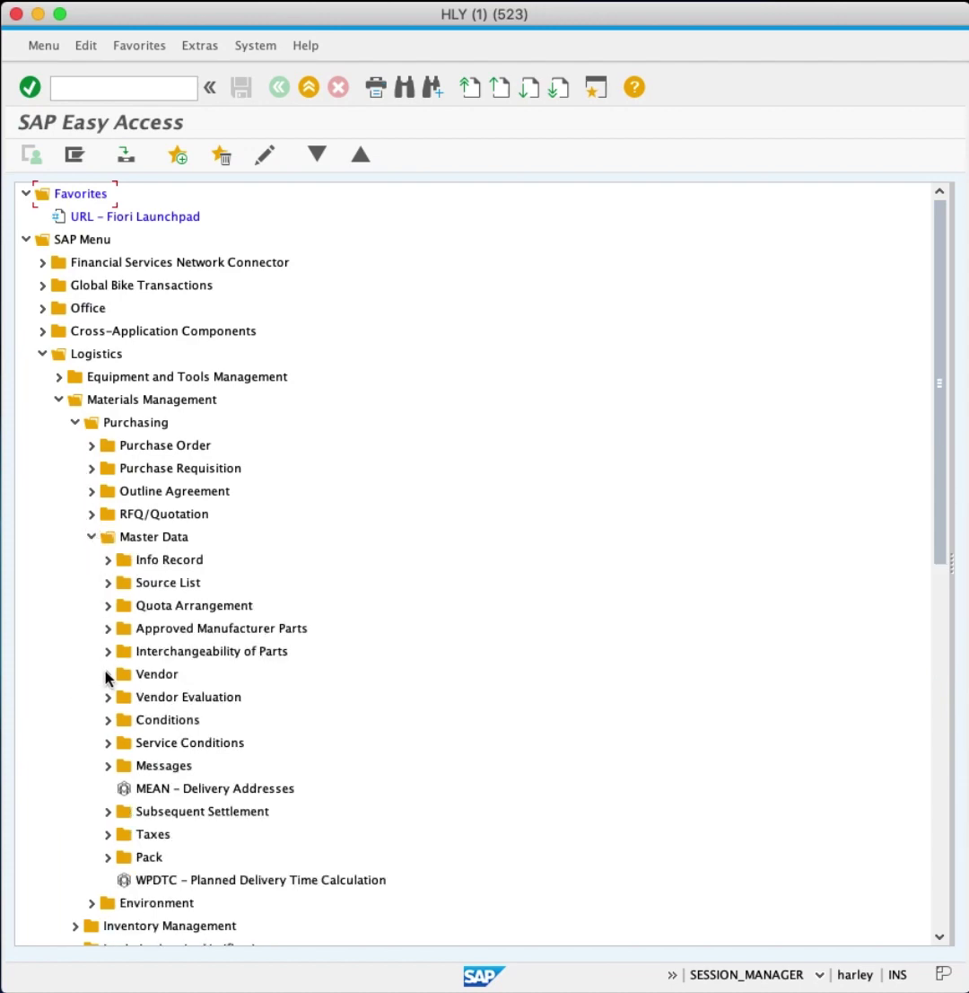
pyautogui.click(108, 674)
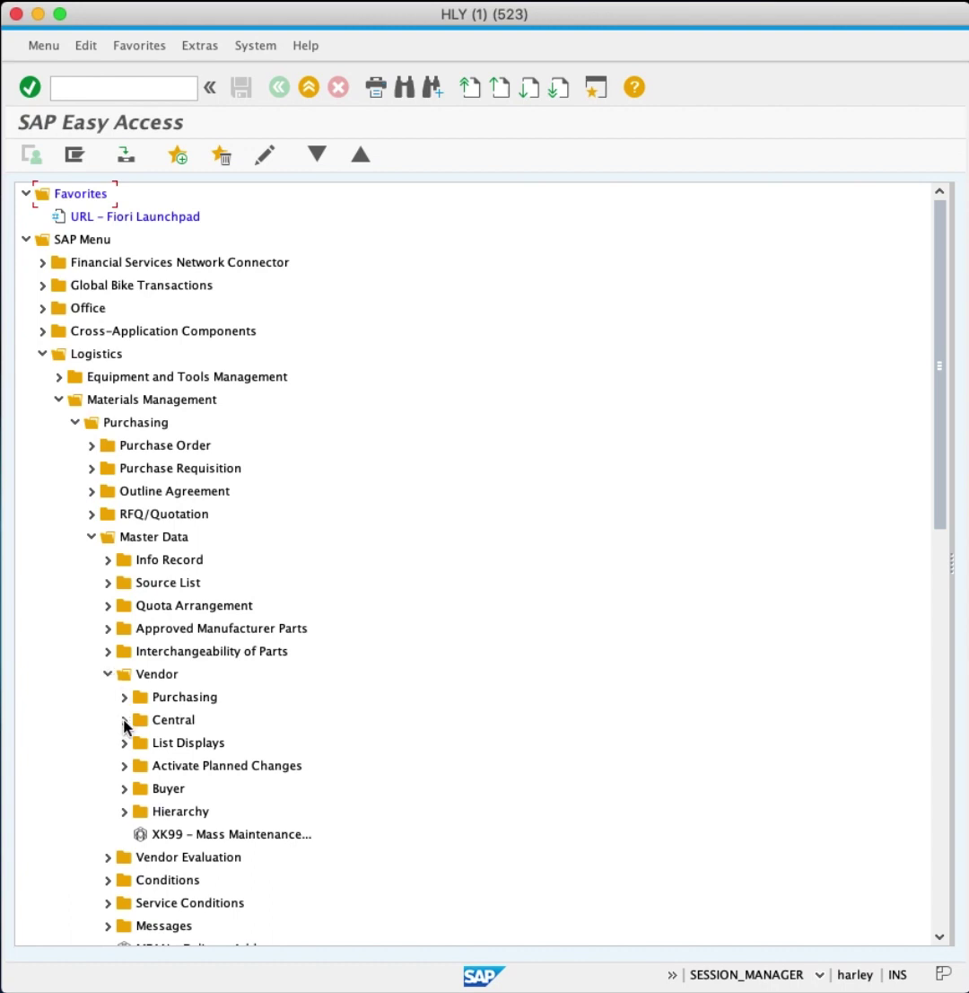
pyautogui.click(125, 720)
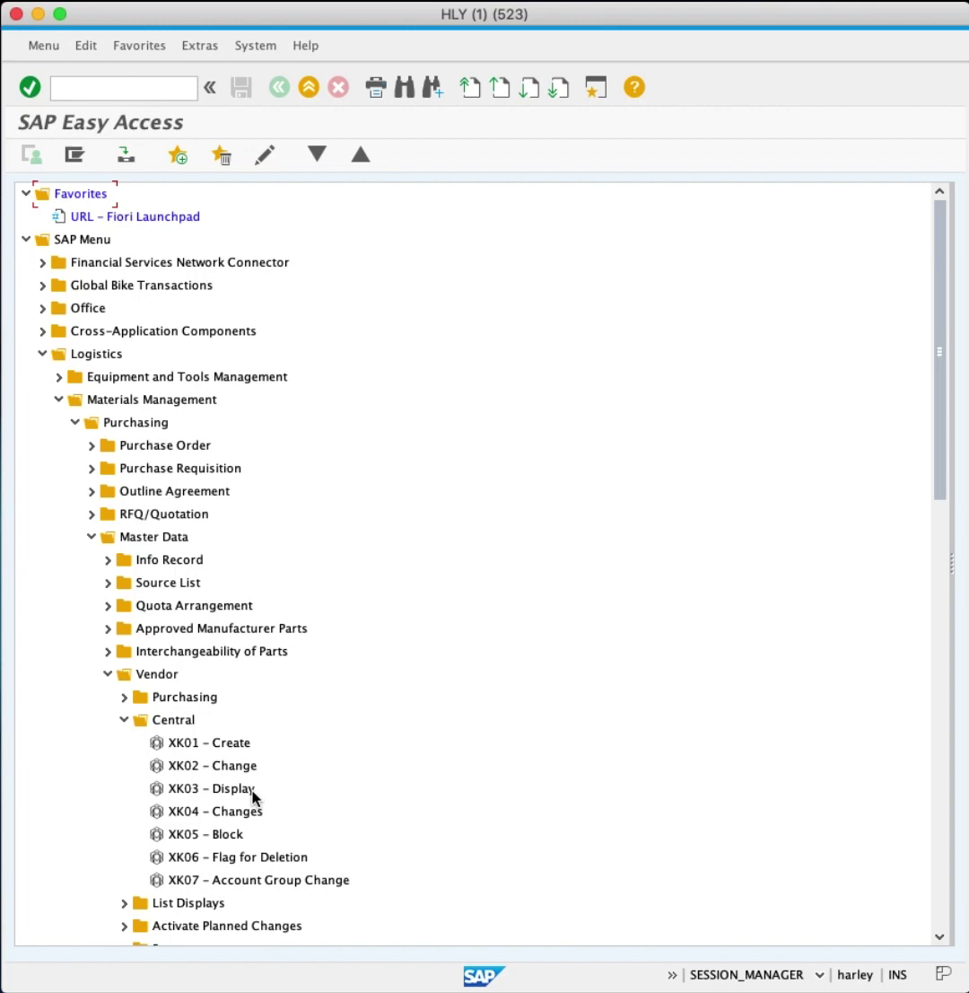
# Launch XK03 and enter vendor 101000, company code US00 and purchasing organization US00
pyautogui.click(193, 799)
pyautogui.doubleClick(192, 799)
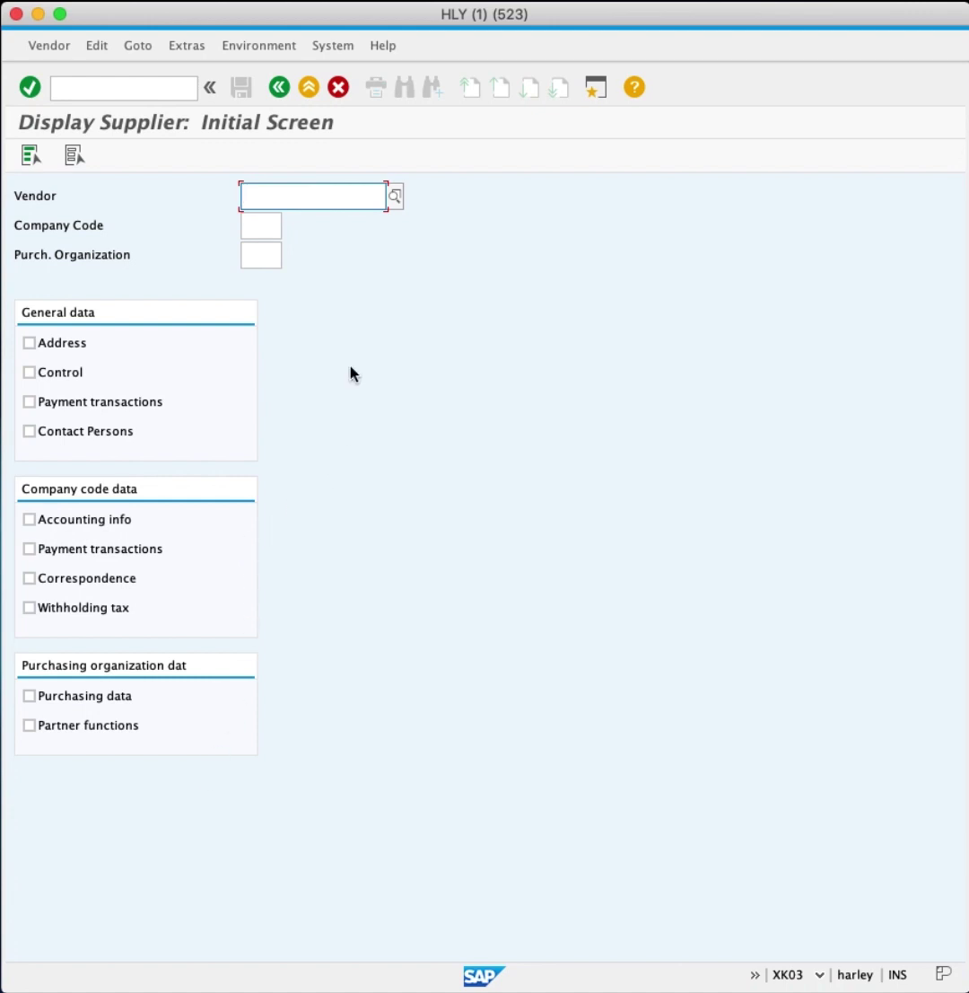
pyautogui.write('10')
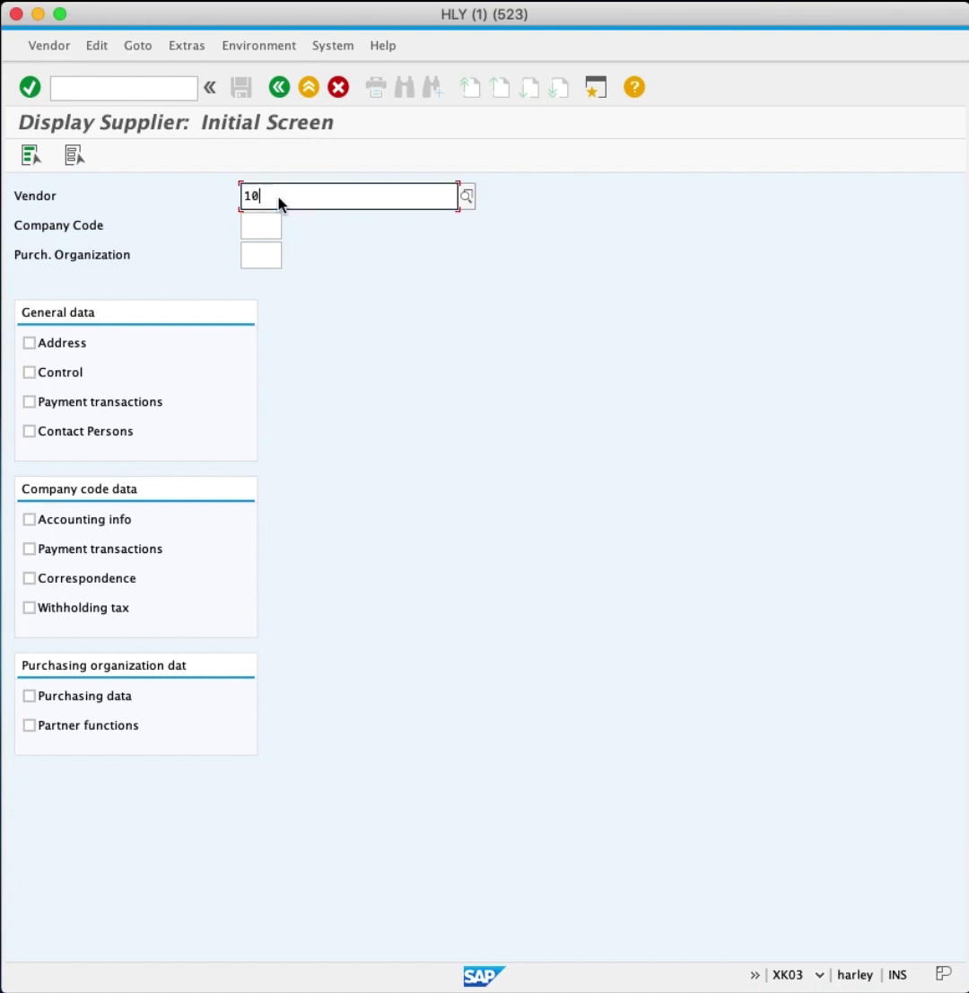
pyautogui.write('1000')
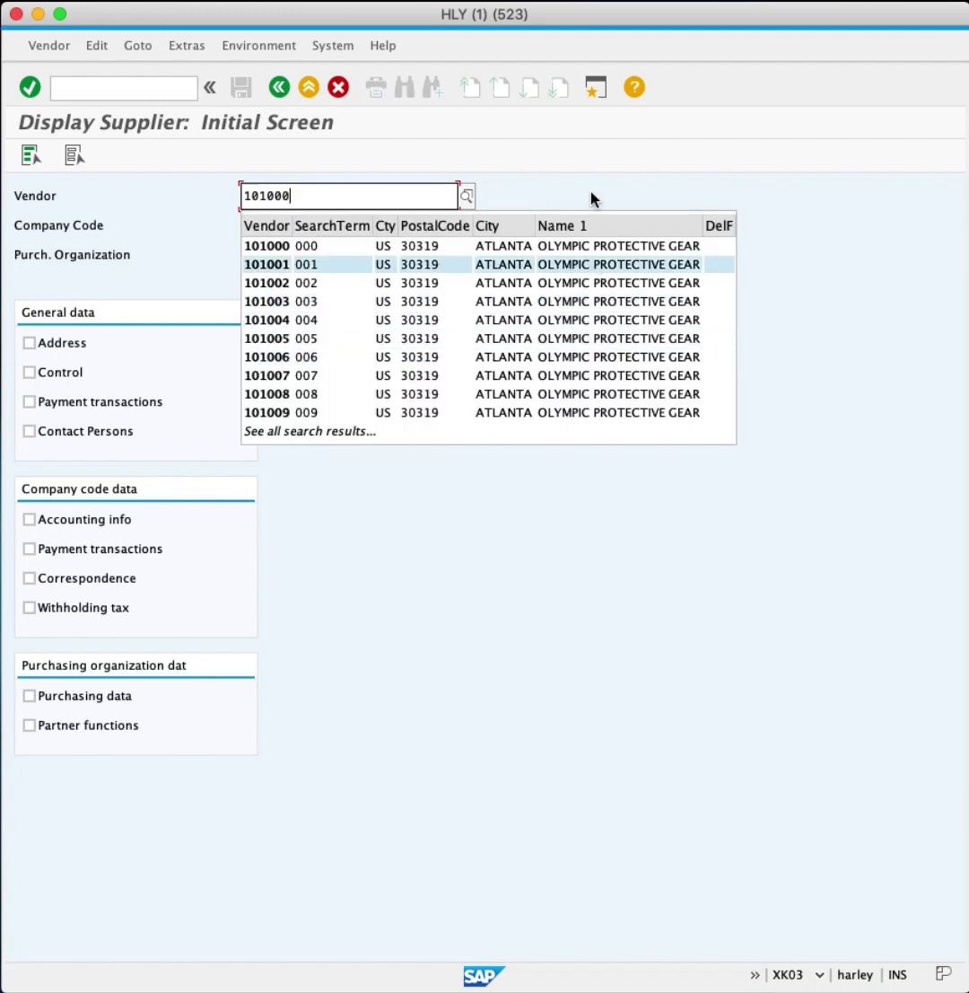
pyautogui.press('Escape')
pyautogui.click(259, 226)
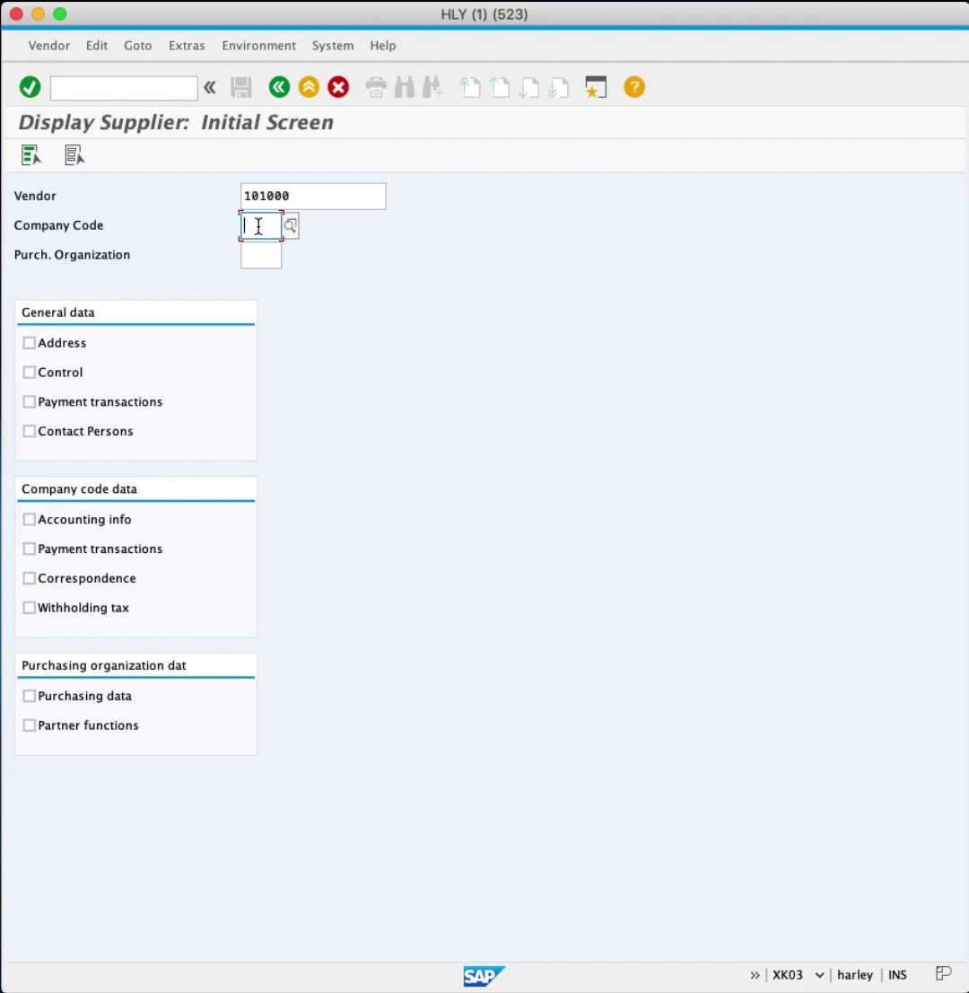
pyautogui.write('US')
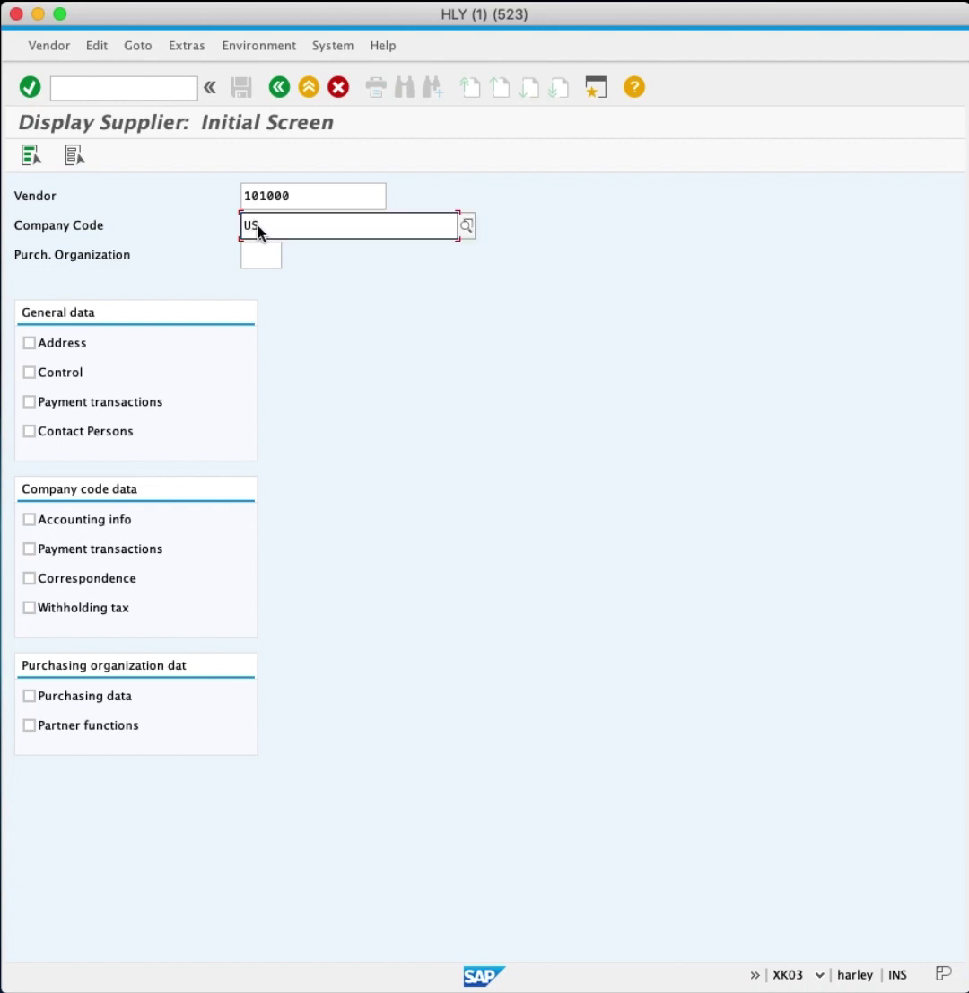
pyautogui.write('00')
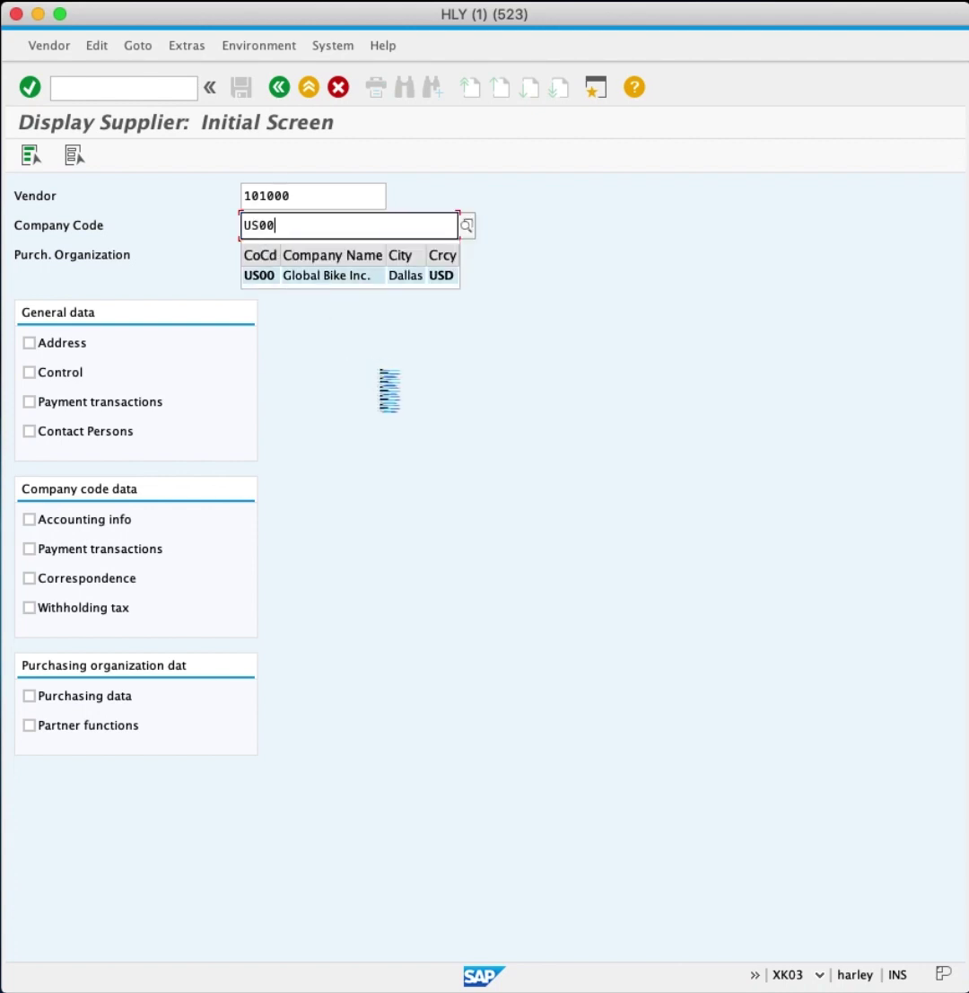
pyautogui.click(311, 278)
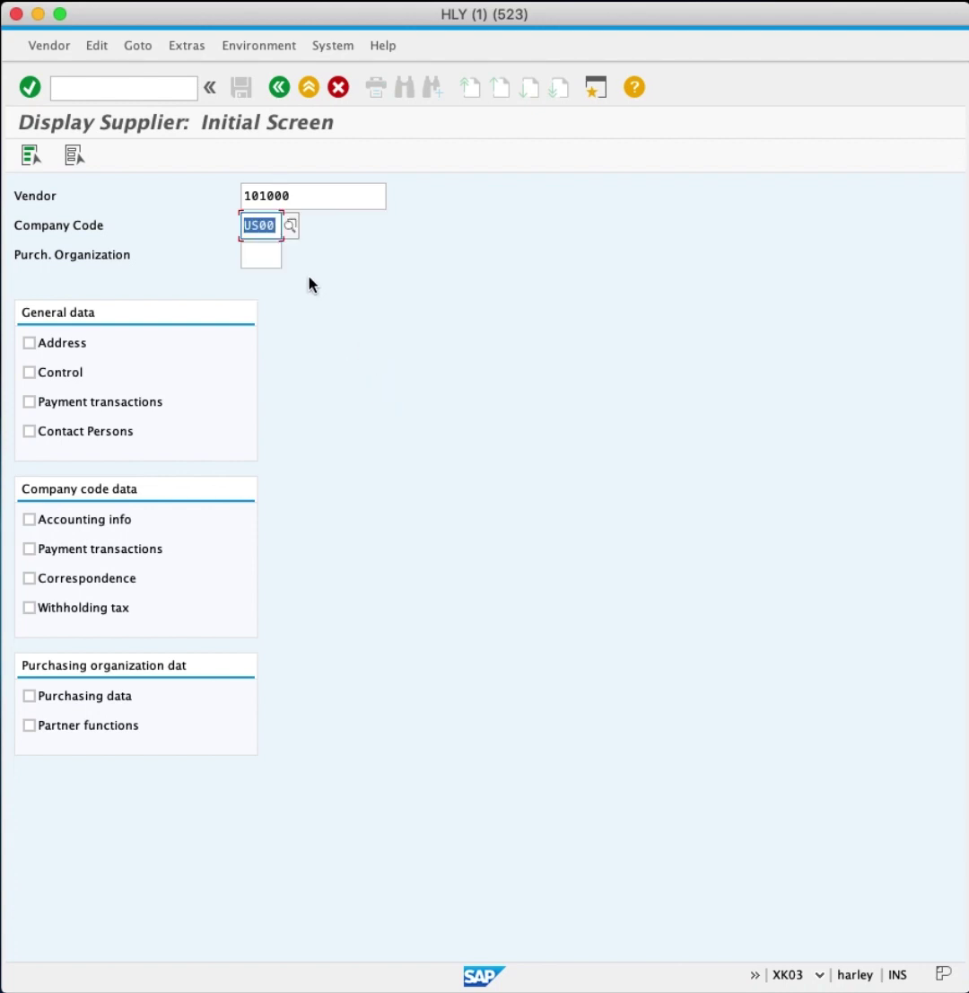
pyautogui.click(262, 258)
pyautogui.write('U')
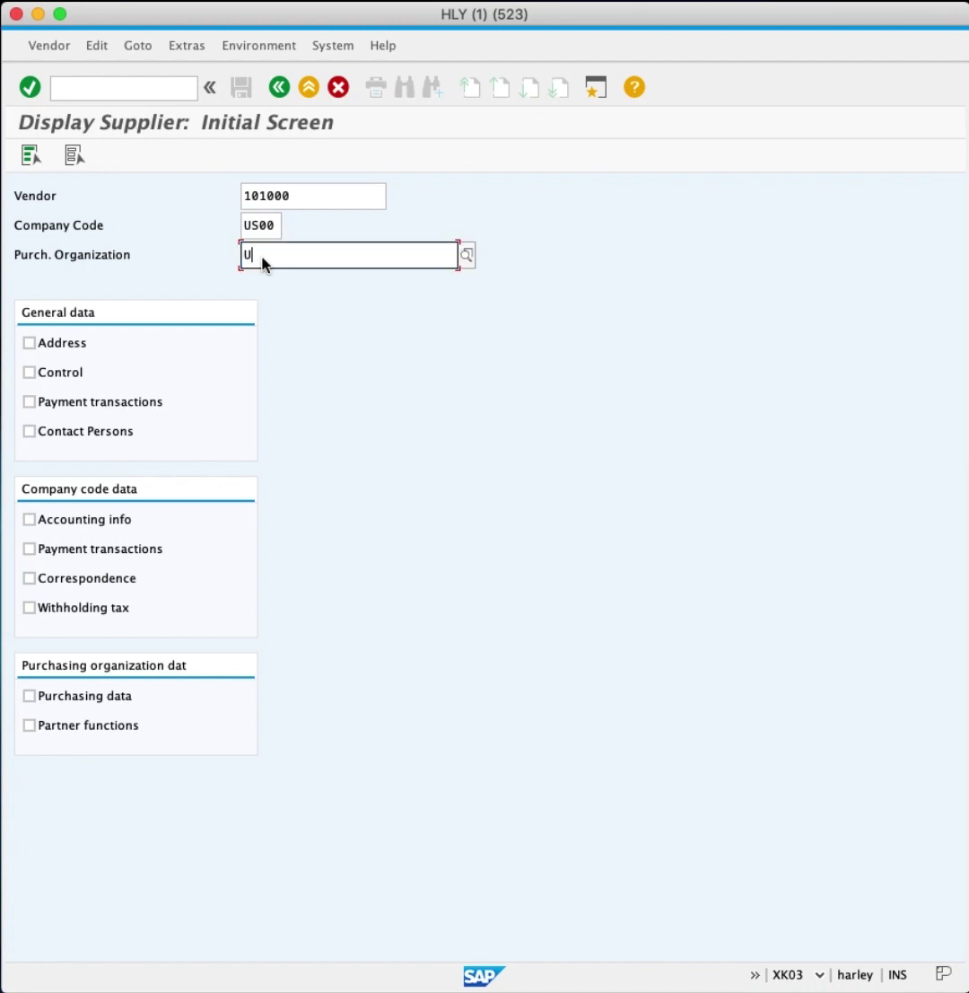
pyautogui.write('S00')
pyautogui.press('Escape')
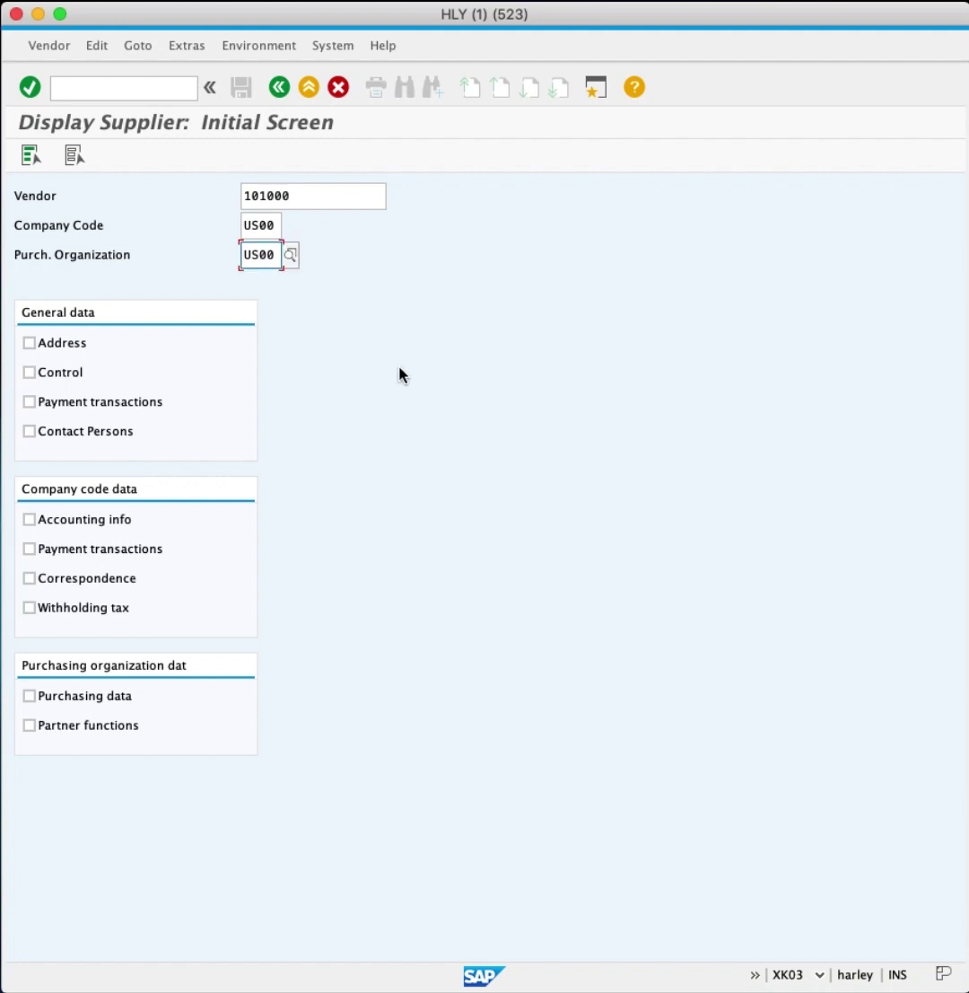
# Select the Address, Accounting info and Purchasing data views and open business partner 24001
pyautogui.click(28, 344)
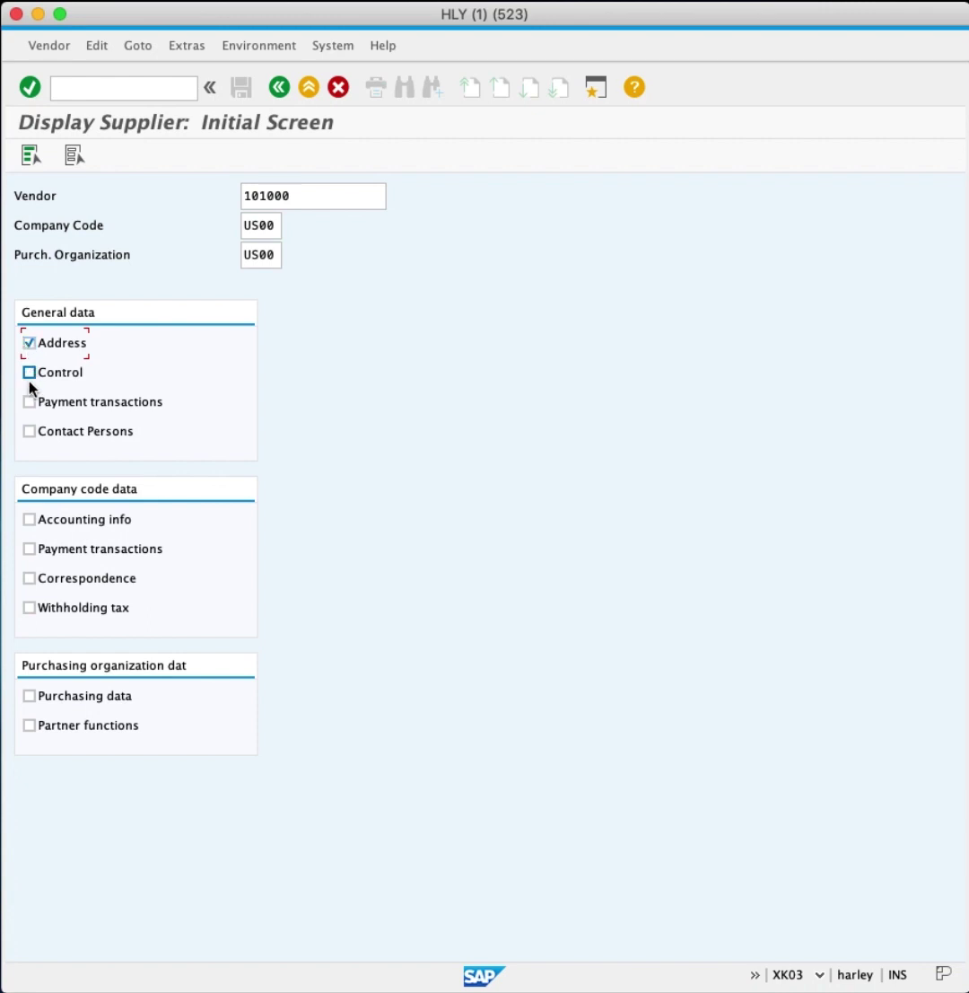
pyautogui.click(28, 521)
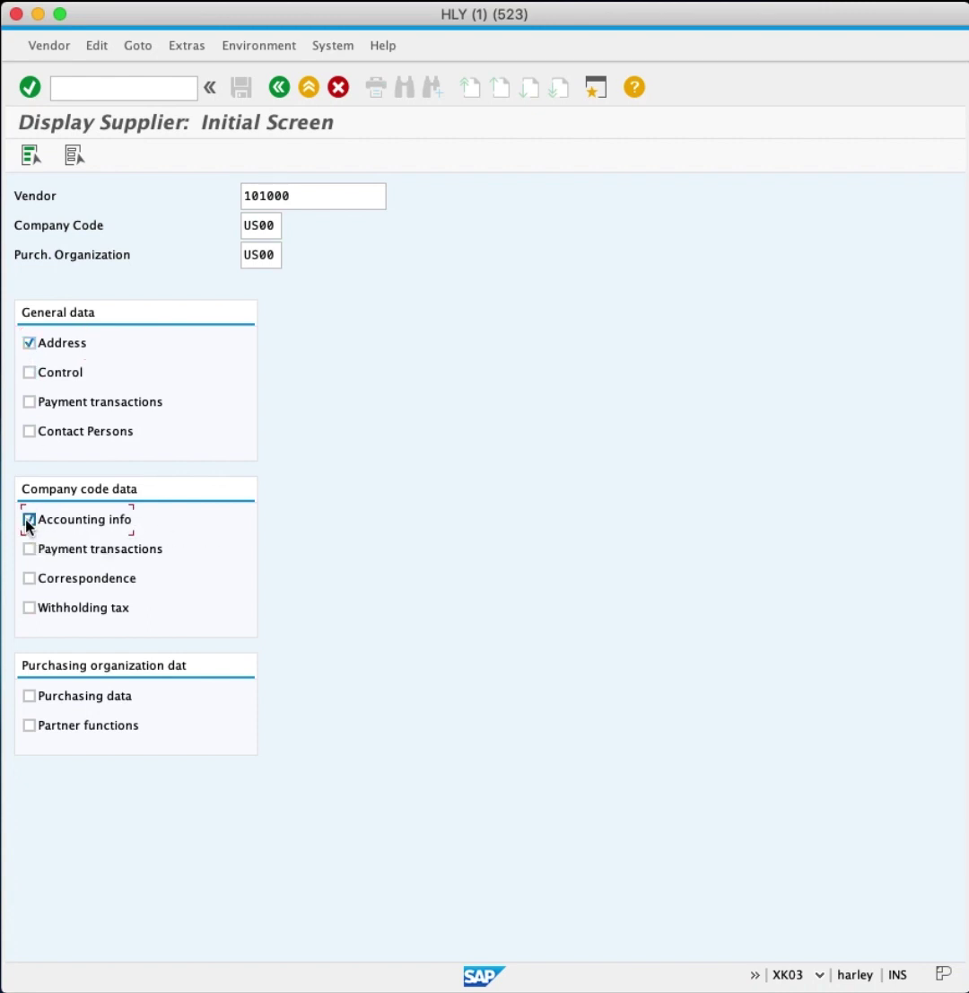
pyautogui.click(27, 699)
pyautogui.press('Return')
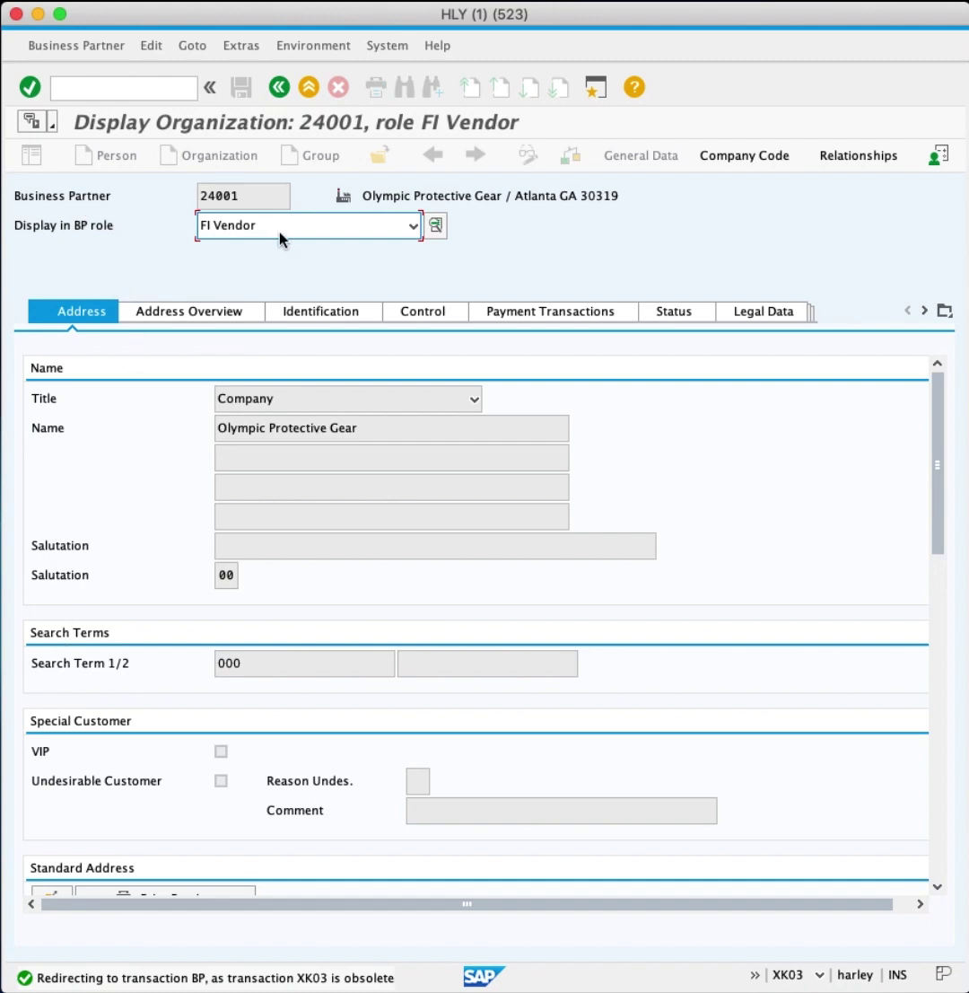
# Keep the FI Vendor role, scroll to the standard address and highlight postal code 30319
pyautogui.click(339, 228)
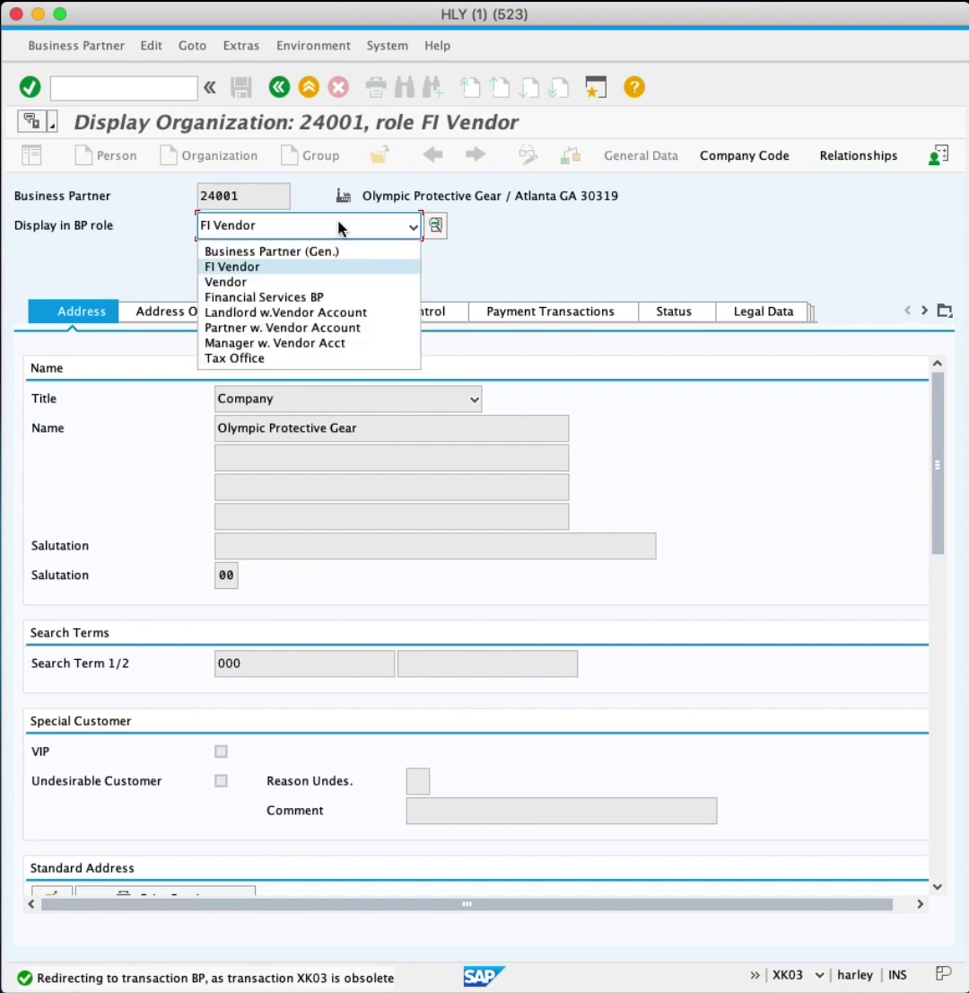
pyautogui.click(551, 272)
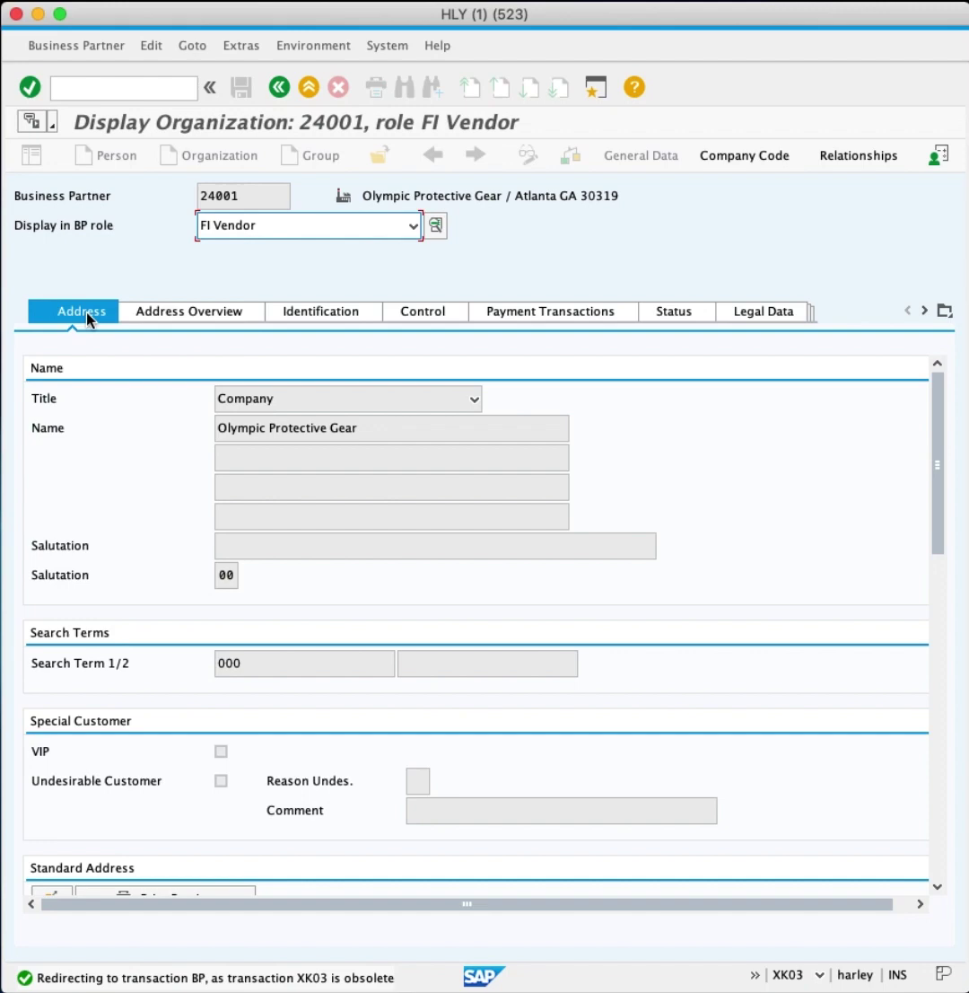
pyautogui.scroll(-5, 614, 523)
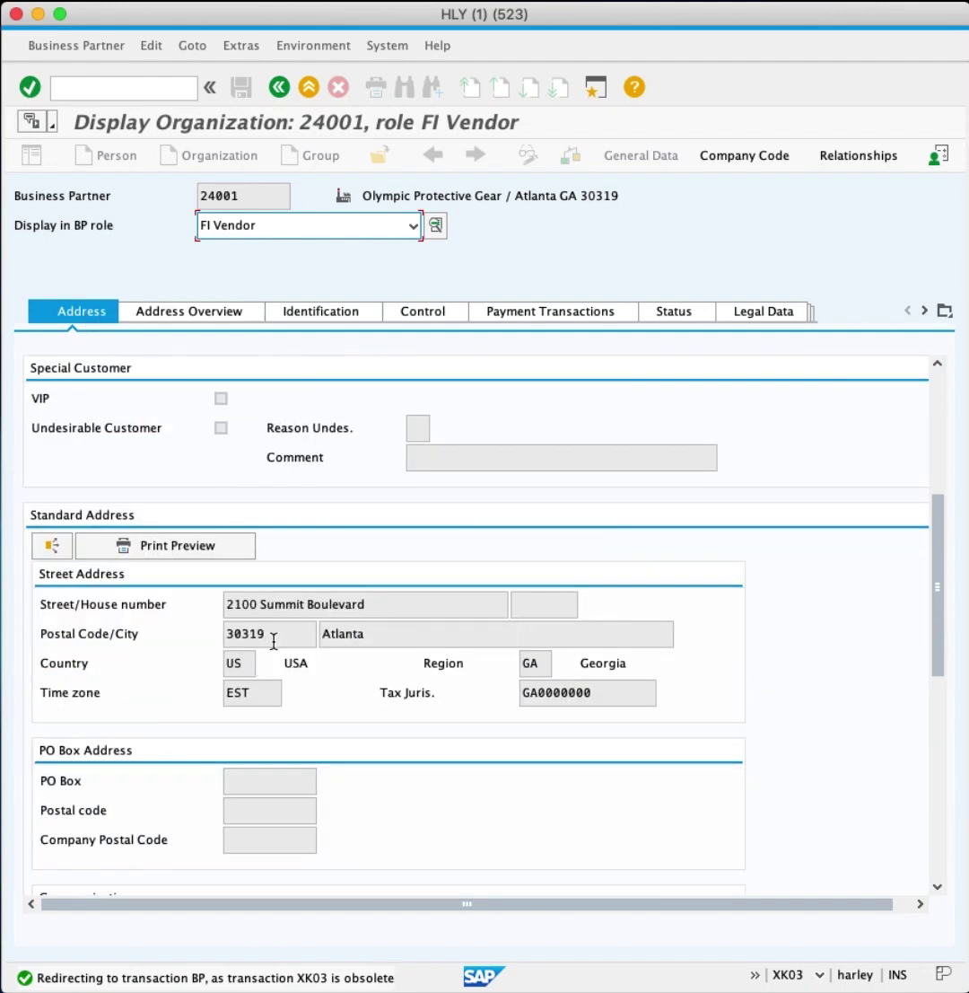
pyautogui.moveTo(273, 638); pyautogui.dragTo(205, 641)
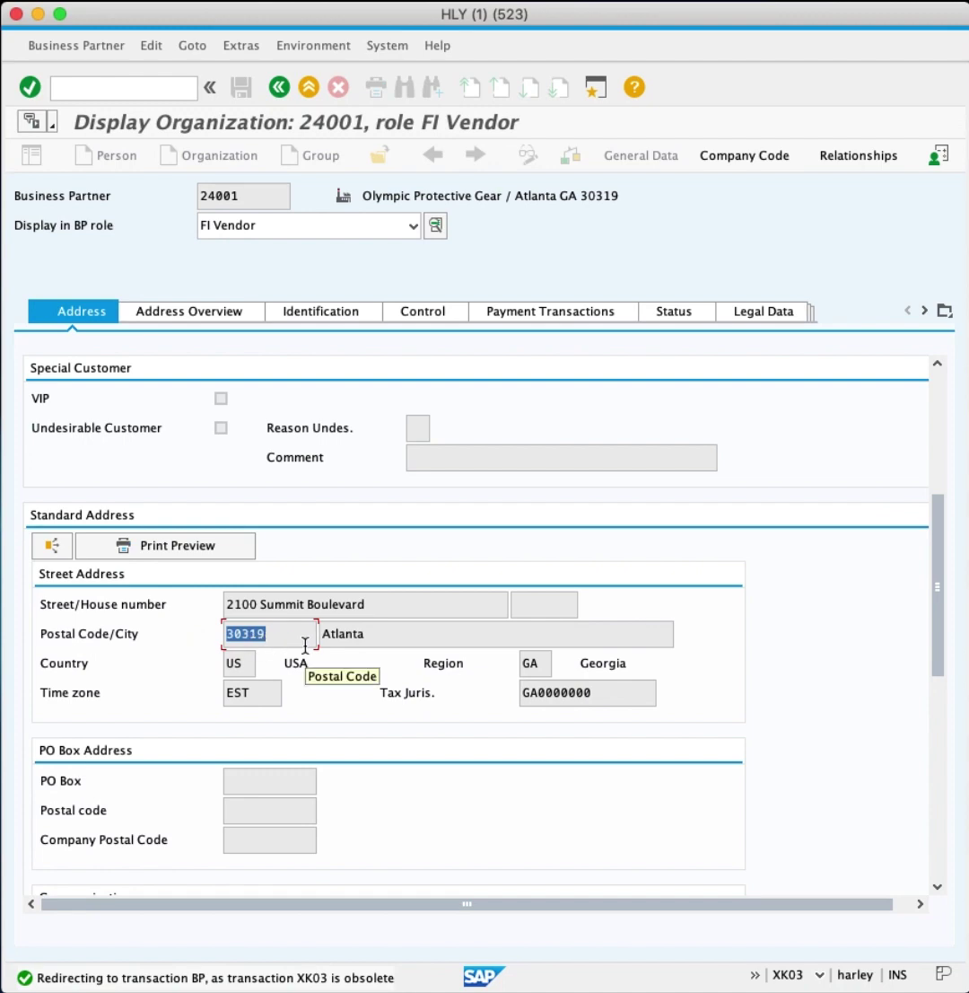
# Review US00 company code data: reconciliation account 300000 and payment terms 0001
pyautogui.click(745, 156)
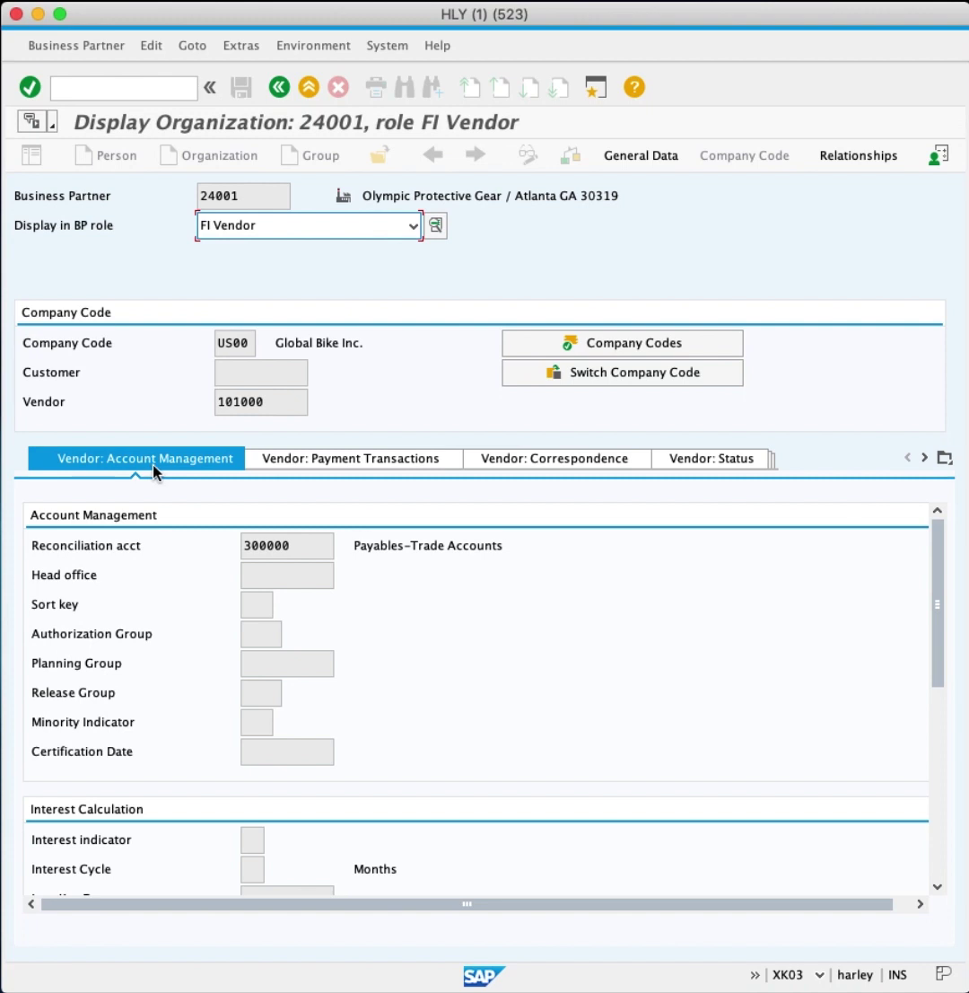
pyautogui.click(316, 545)
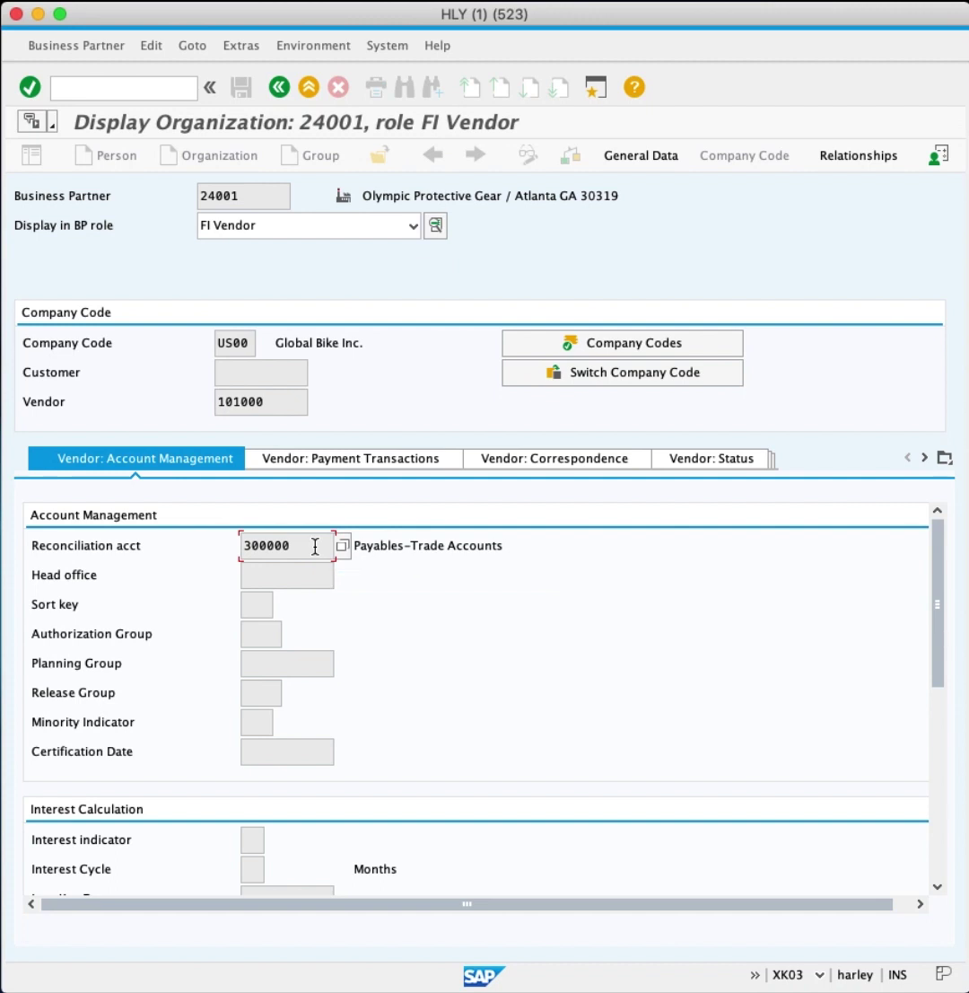
pyautogui.click(350, 459)
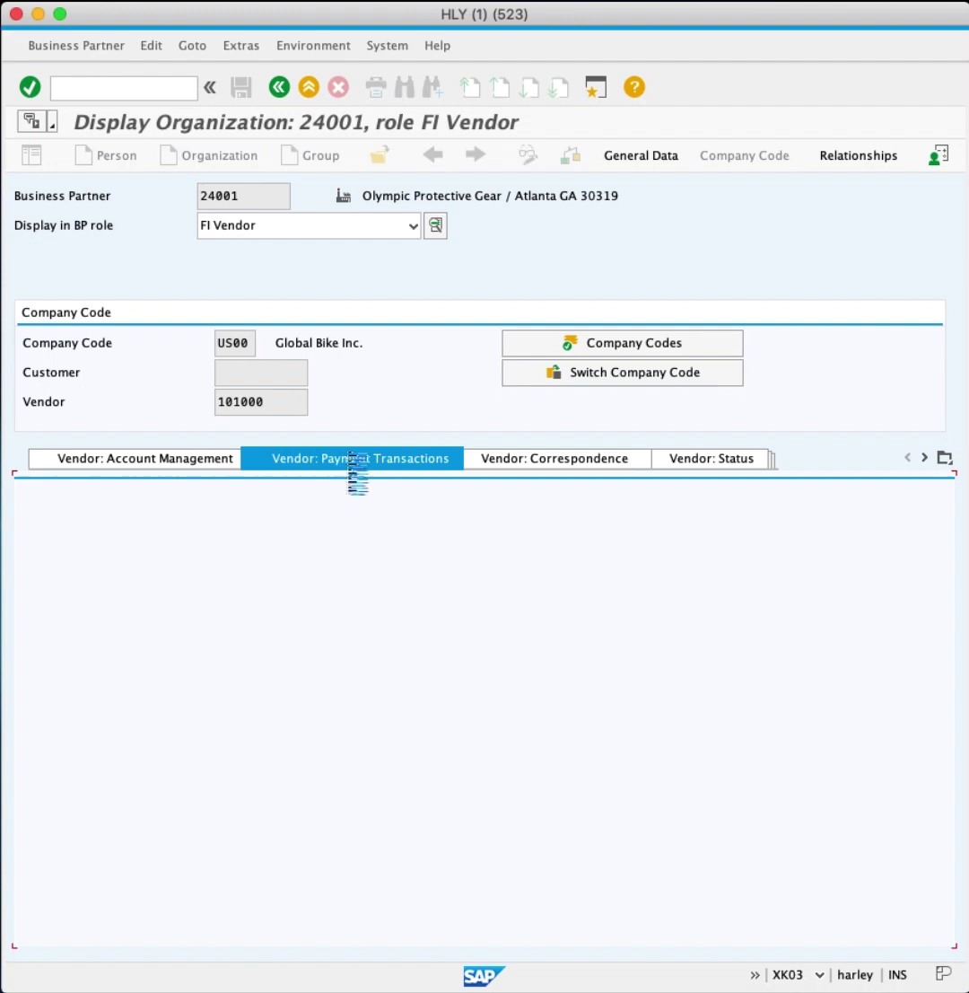
pyautogui.moveTo(273, 545); pyautogui.dragTo(225, 550)
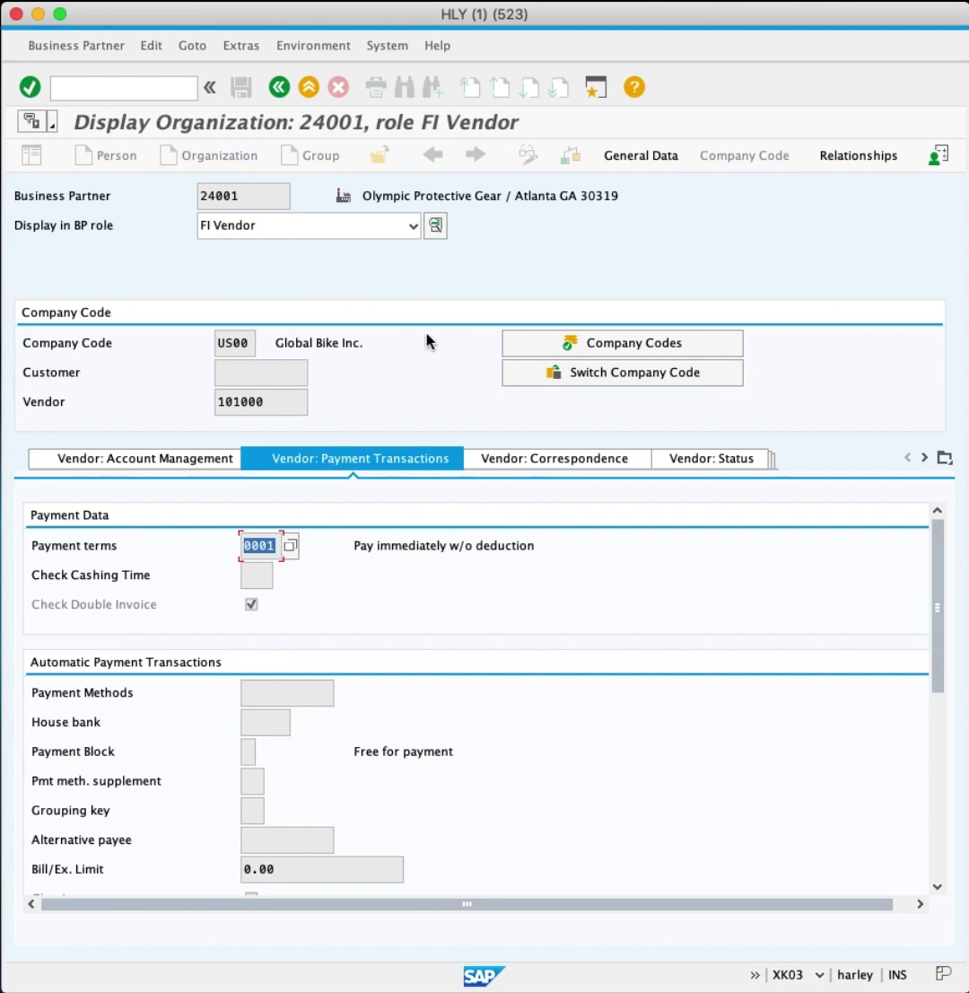
# Switch to the Vendor role and show US00 purchasing data, checking minimum order value 0.00
pyautogui.click(413, 231)
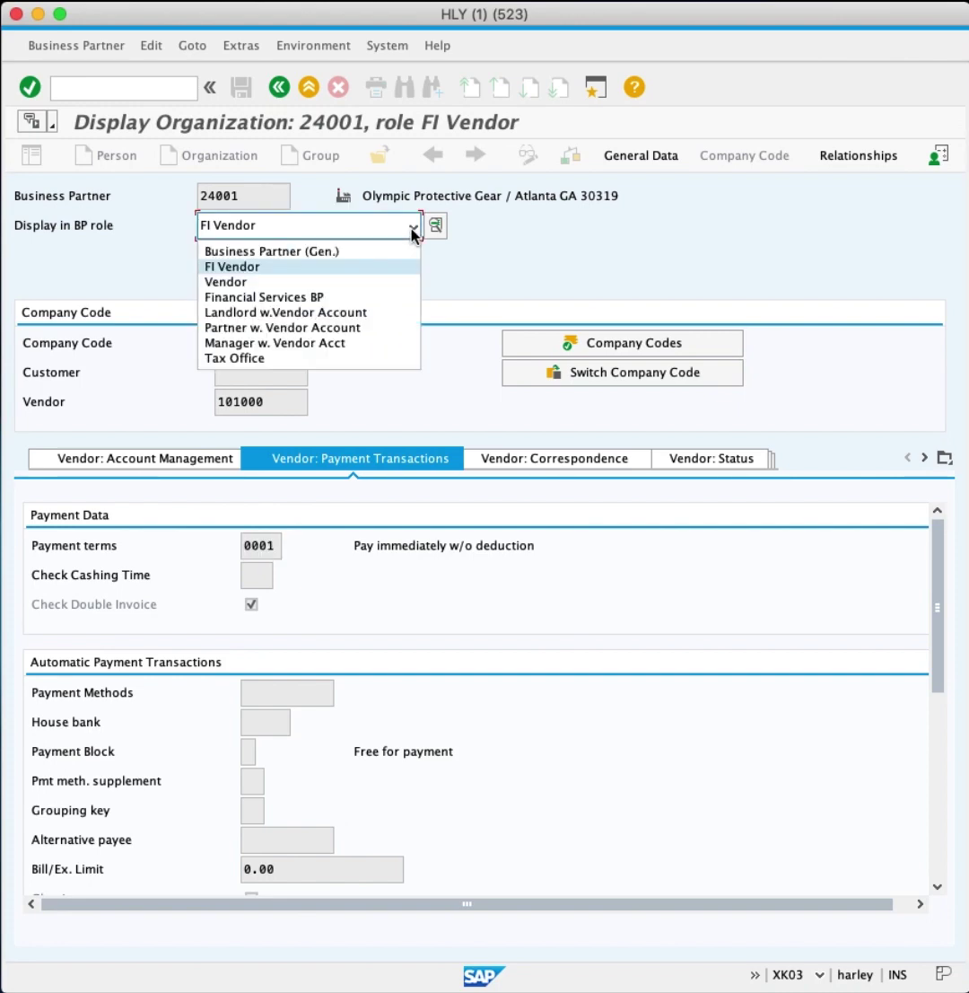
pyautogui.click(377, 281)
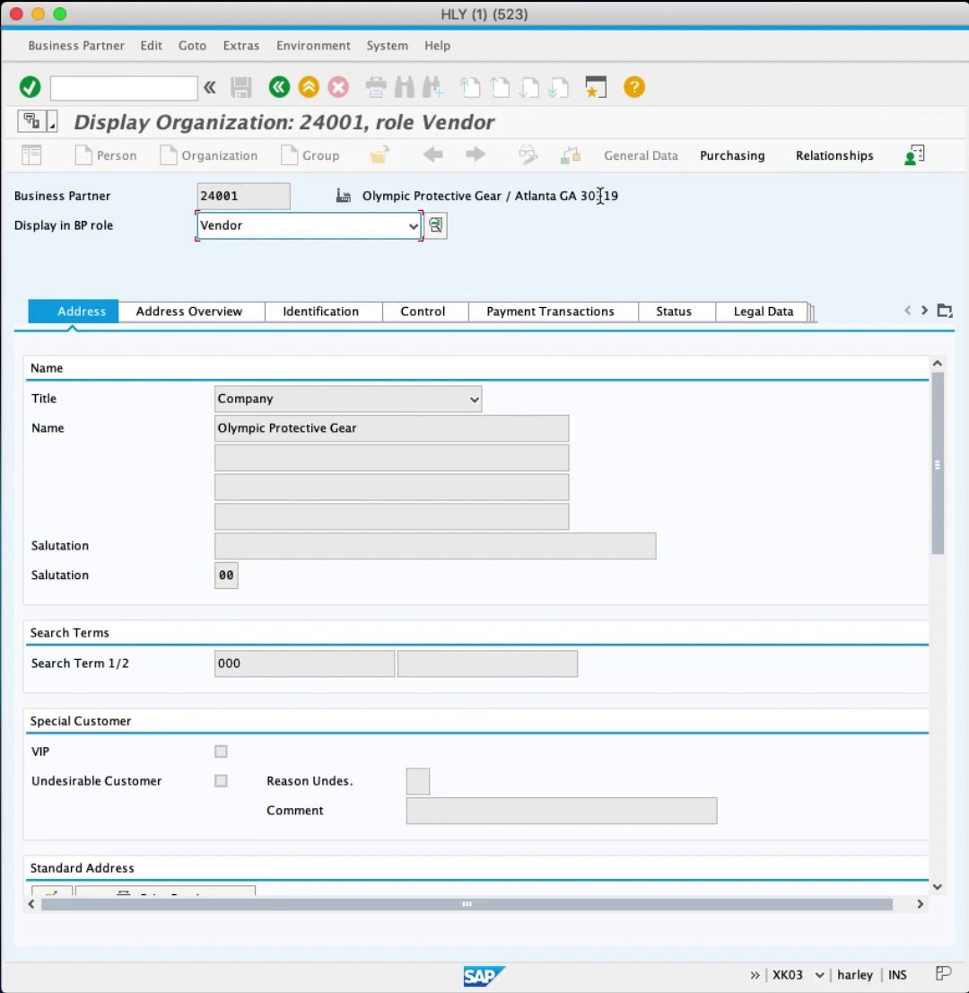
pyautogui.click(724, 161)
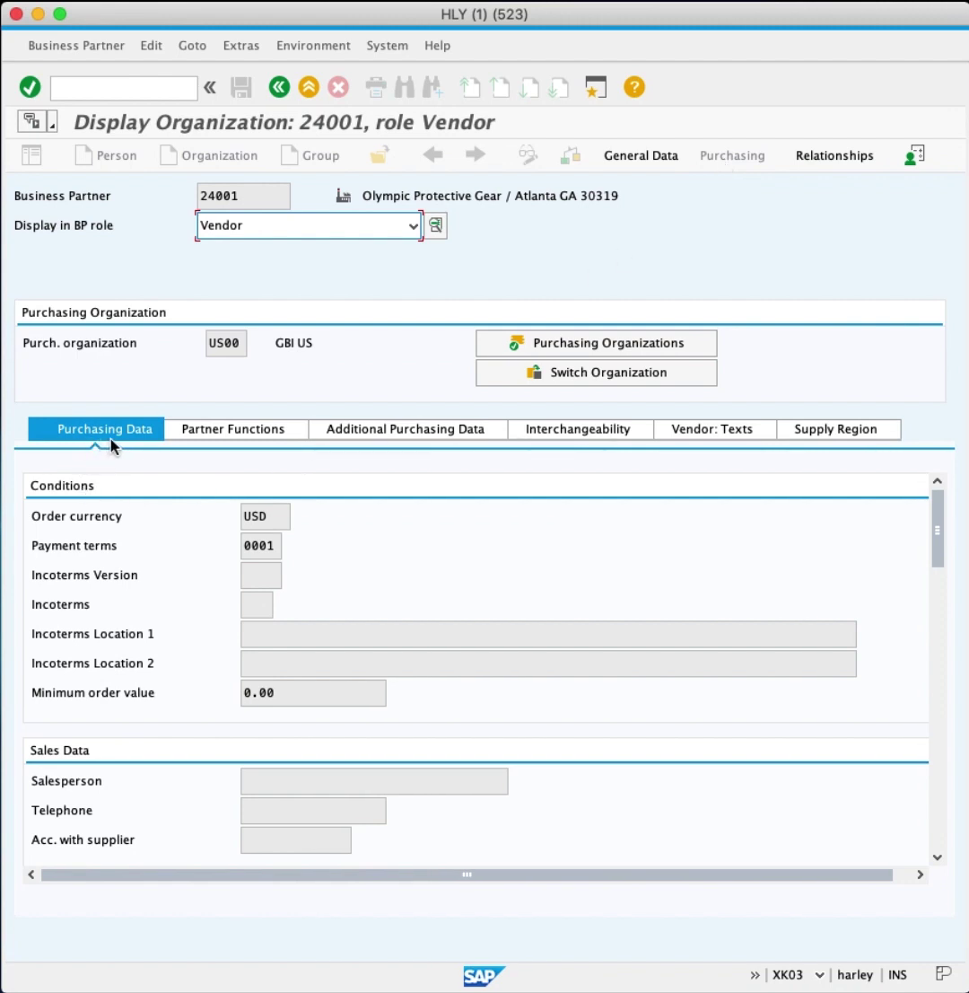
pyautogui.click(310, 694)
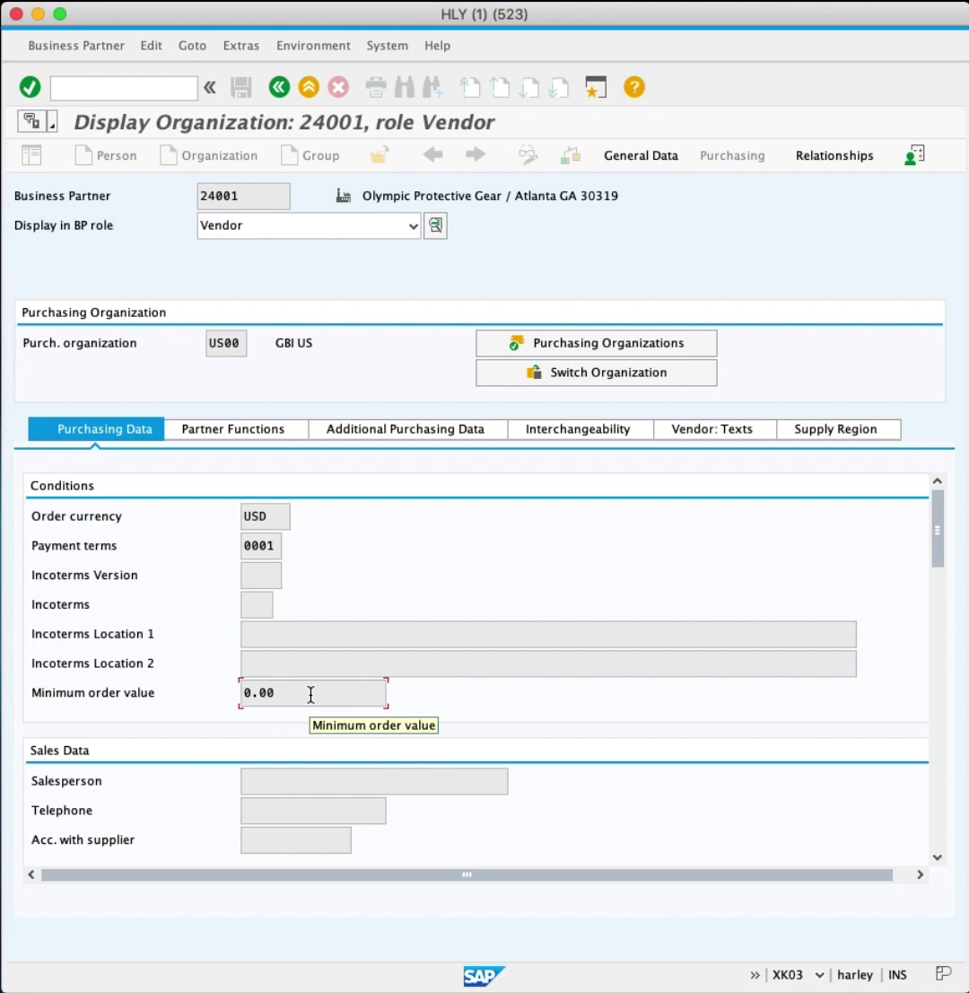